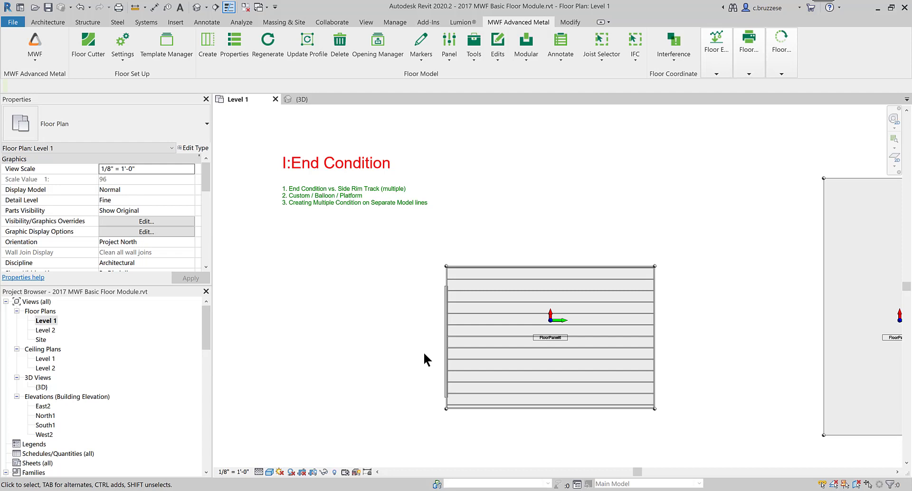
pyautogui.click(449, 53)
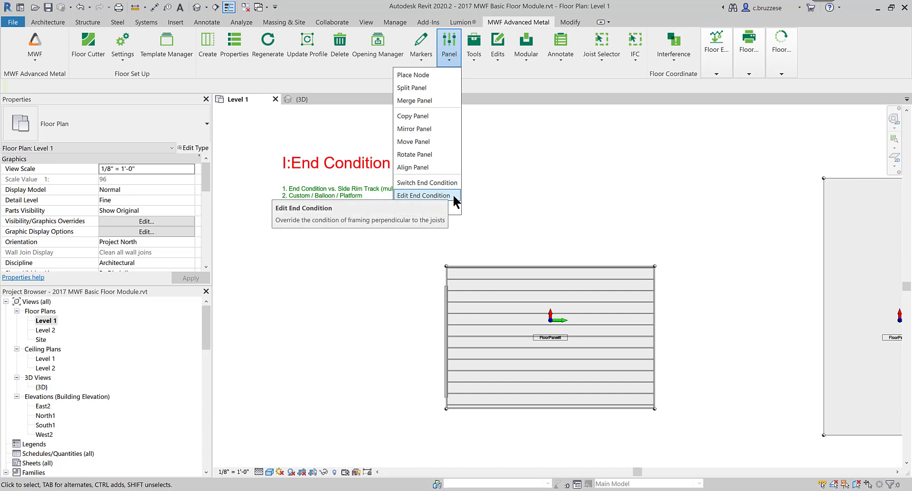
pyautogui.click(563, 232)
# - Temporarily hide the L-shaped Generic - 12" floor in the Level 1 plan
pyautogui.scroll(-1, 563, 231)
pyautogui.moveTo(562, 231)
pyautogui.mouseDown(button='middle')
pyautogui.moveTo(570, 239)
pyautogui.moveTo(571, 230)
pyautogui.mouseUp(button='middle')
pyautogui.moveTo(649, 223); pyautogui.dragTo(669, 221, button='middle')
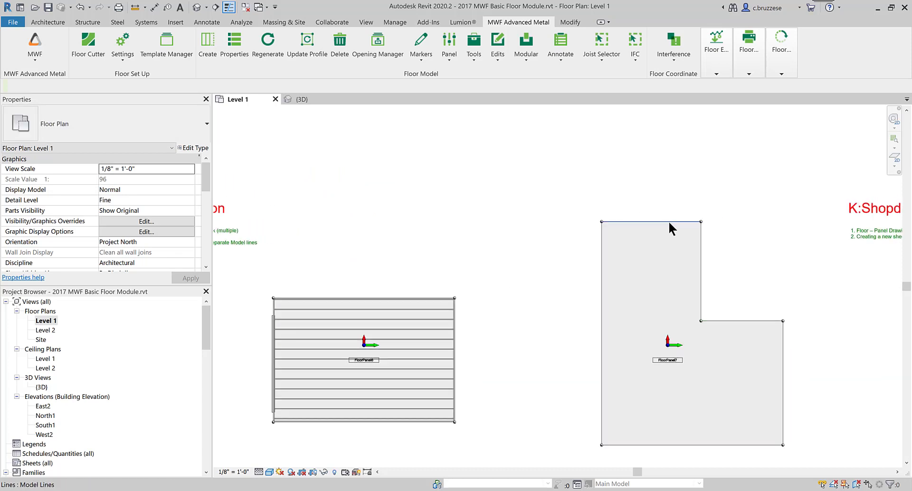
pyautogui.click(669, 221)
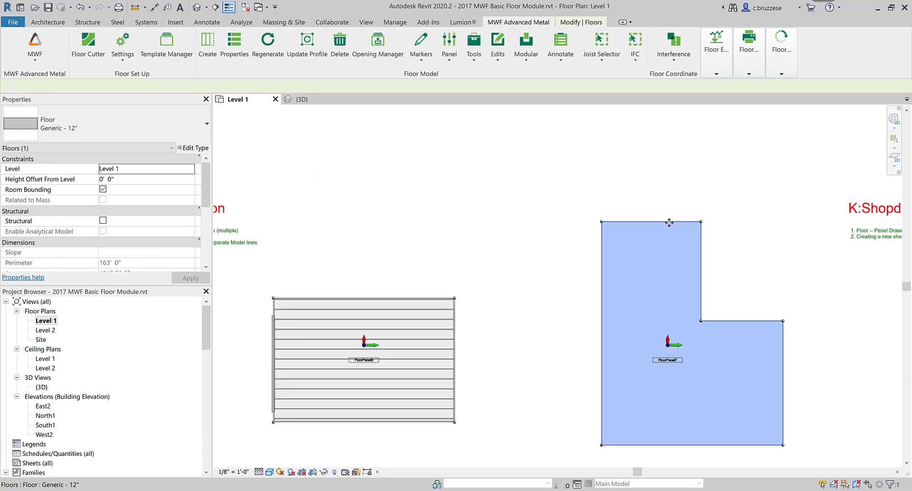
pyautogui.press('h')
pyautogui.press('h')
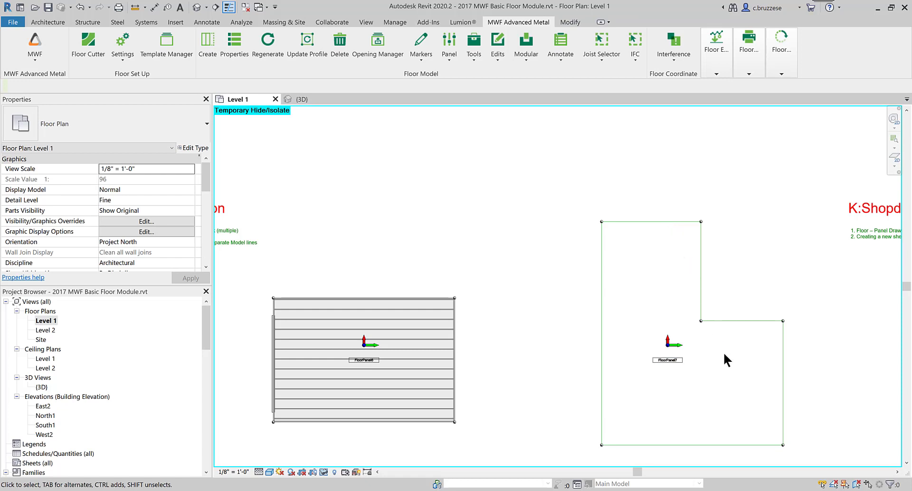
# - Examine the individual model lines bounding the L-shaped floor panel, and reset the temporary hide
pyautogui.moveTo(724, 352); pyautogui.dragTo(706, 329, button='middle')
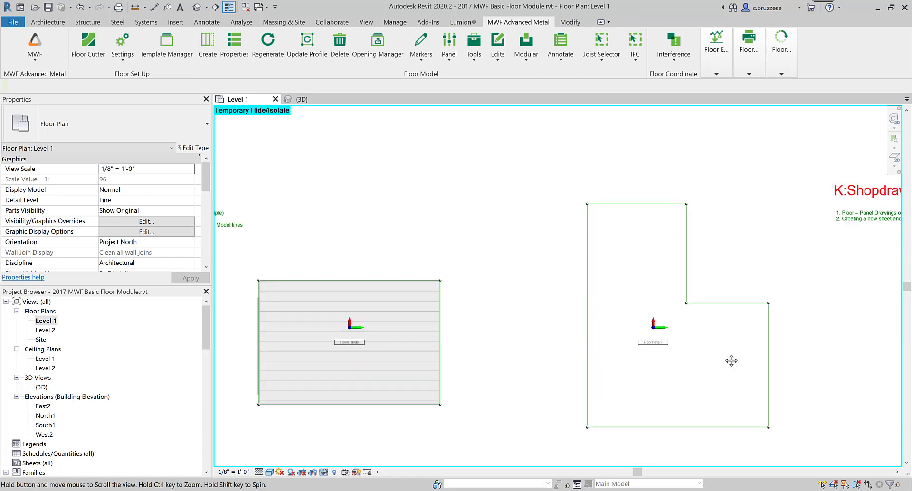
pyautogui.click(717, 294)
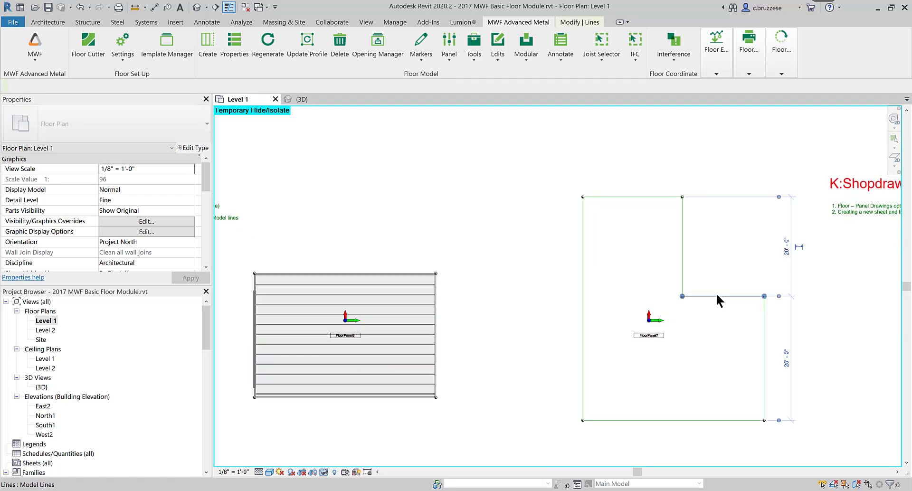
pyautogui.click(683, 229)
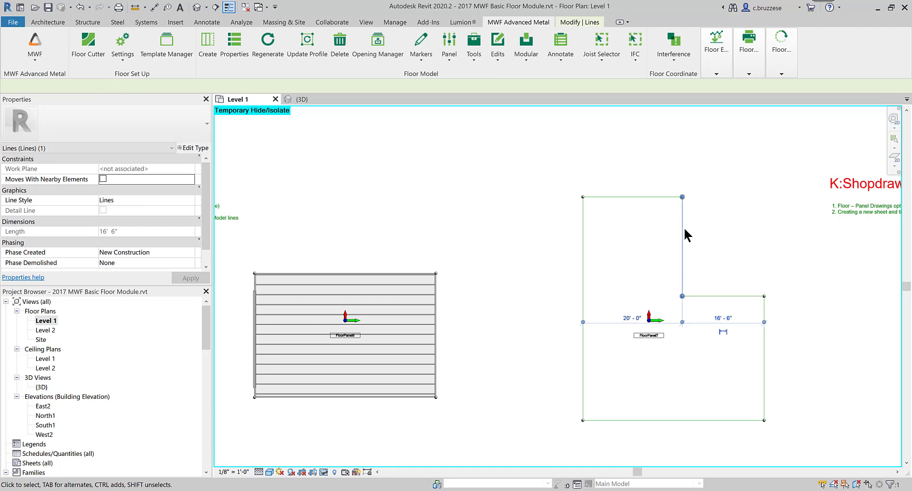
pyautogui.click(583, 224)
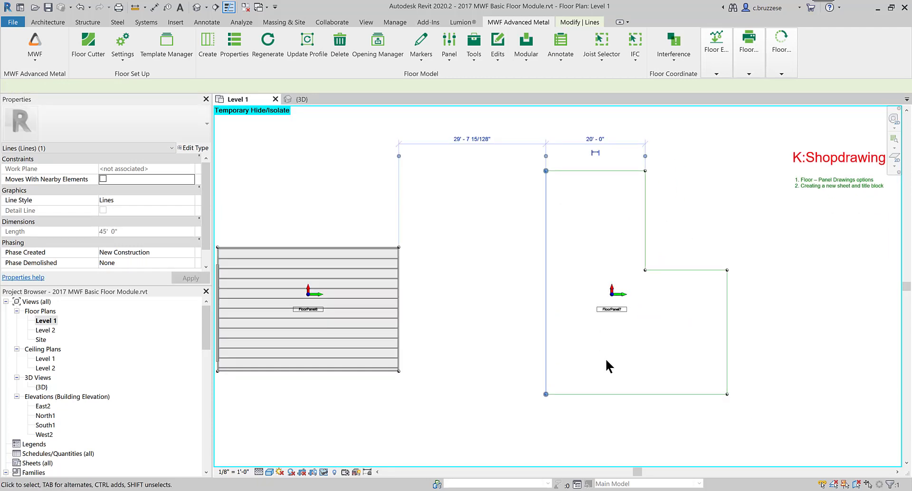
pyautogui.press('Escape')
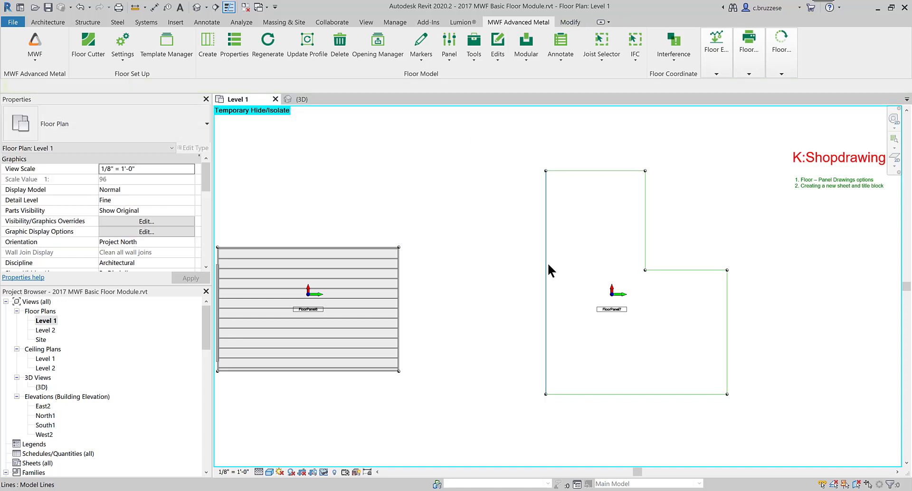
pyautogui.click(548, 265)
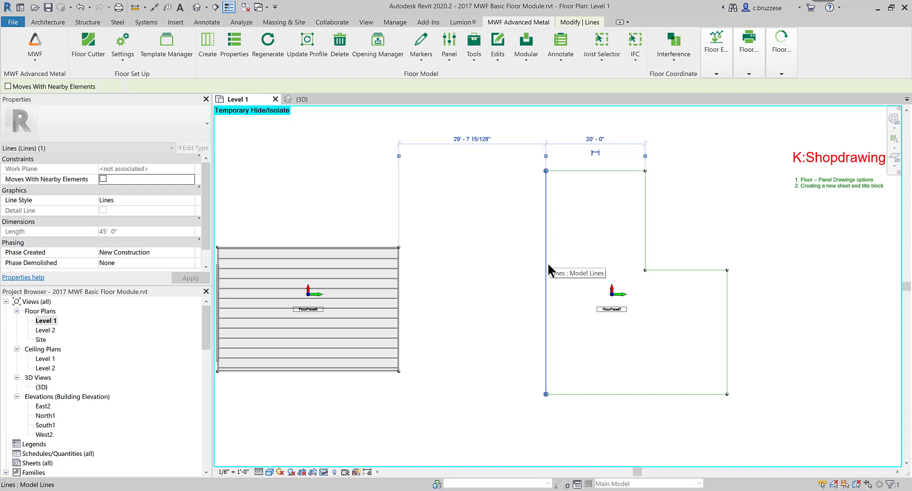
pyautogui.click(330, 472)
pyautogui.click(332, 406)
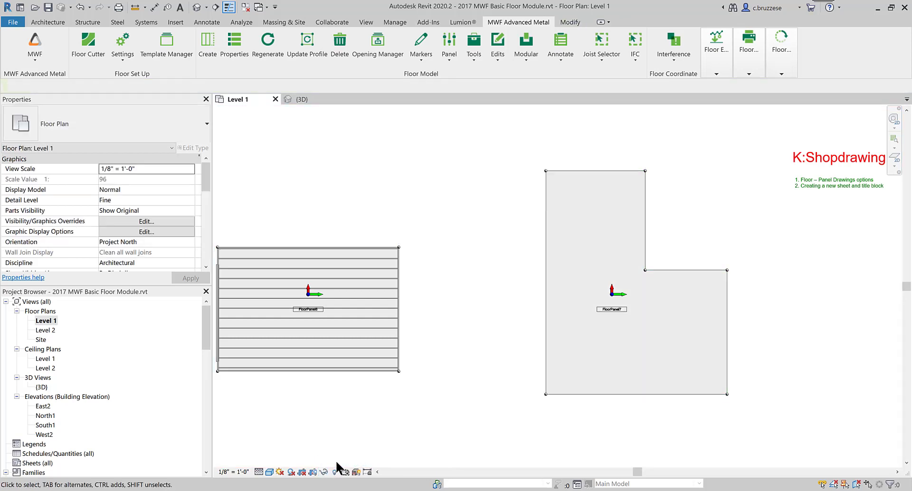
# - Select the rectangular floor panel's left-edge model line and review the Edit End Condition and Side RimTrack commands
pyautogui.moveTo(338, 466); pyautogui.dragTo(338, 449, button='middle')
pyautogui.scroll(3, 355, 305)
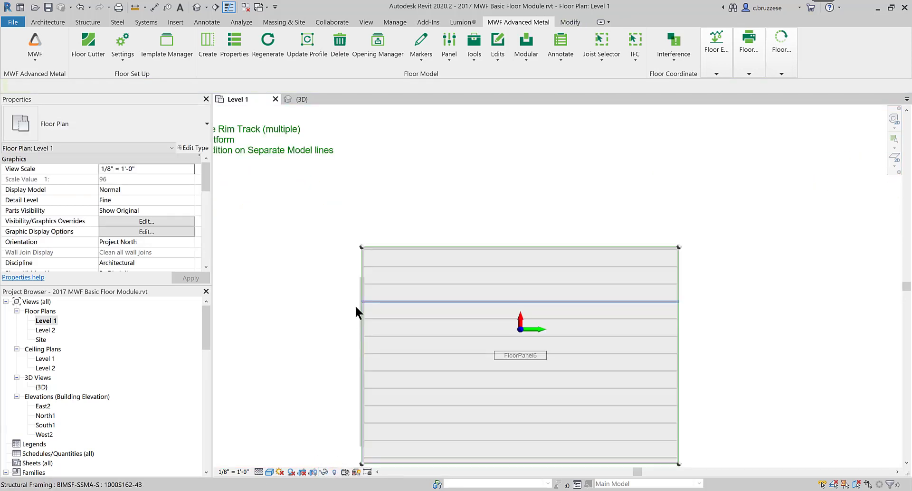
pyautogui.click(361, 261)
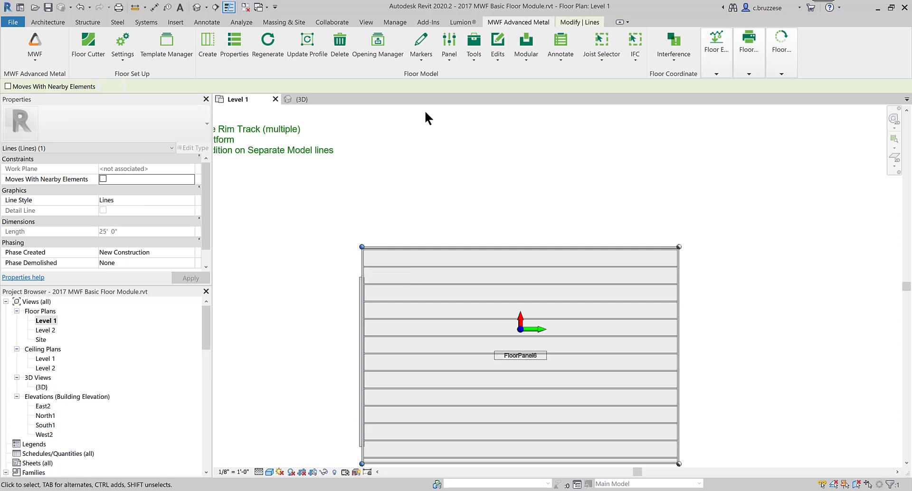
pyautogui.click(448, 55)
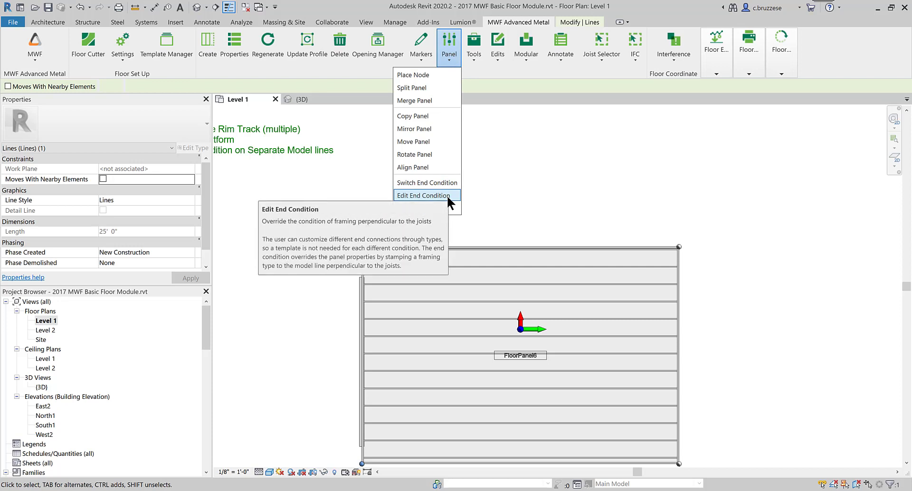
pyautogui.press('Down')
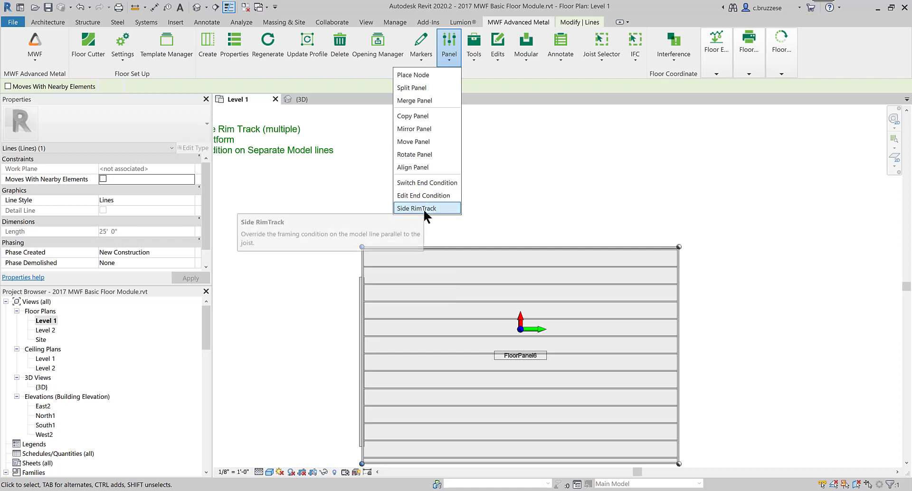
pyautogui.press('Up')
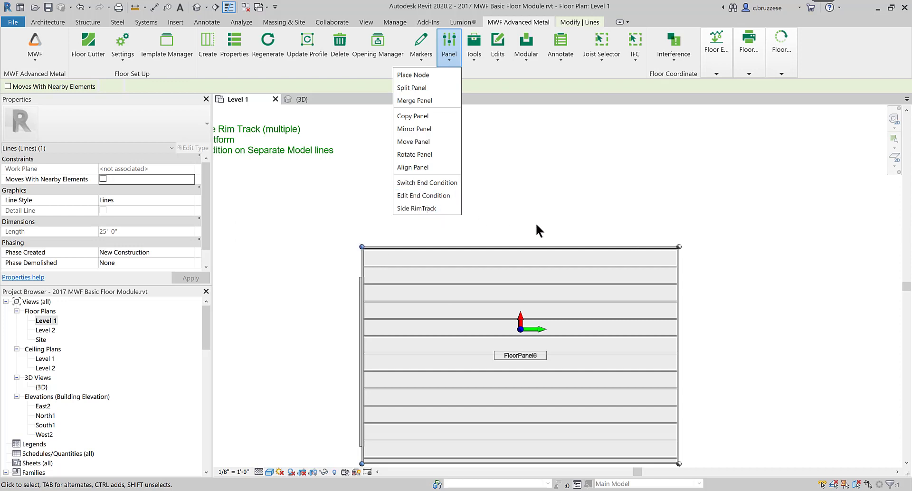
pyautogui.click(535, 222)
# - Open the end condition settings for the rectangular panel's left-edge model line, keeping that edge in view
pyautogui.moveTo(331, 254); pyautogui.dragTo(375, 220, button='middle')
pyautogui.click(375, 220)
pyautogui.click(402, 224)
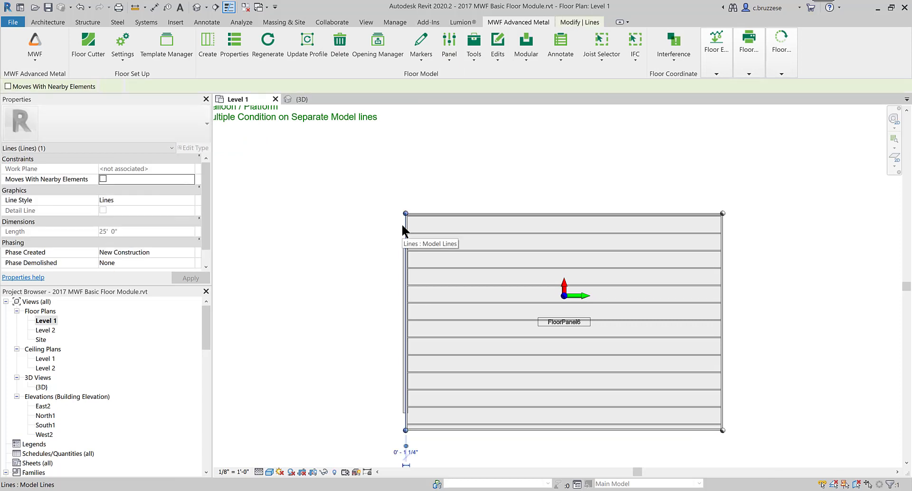
pyautogui.click(240, 56)
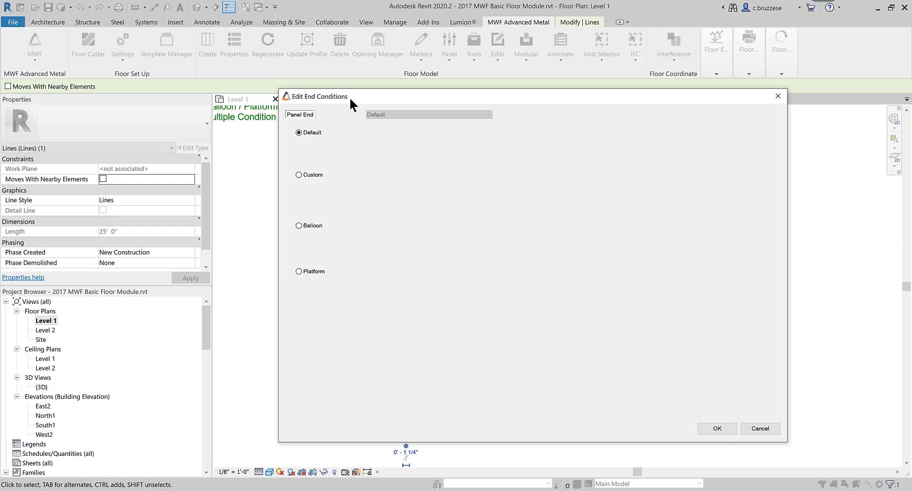
pyautogui.moveTo(335, 93); pyautogui.dragTo(501, 110)
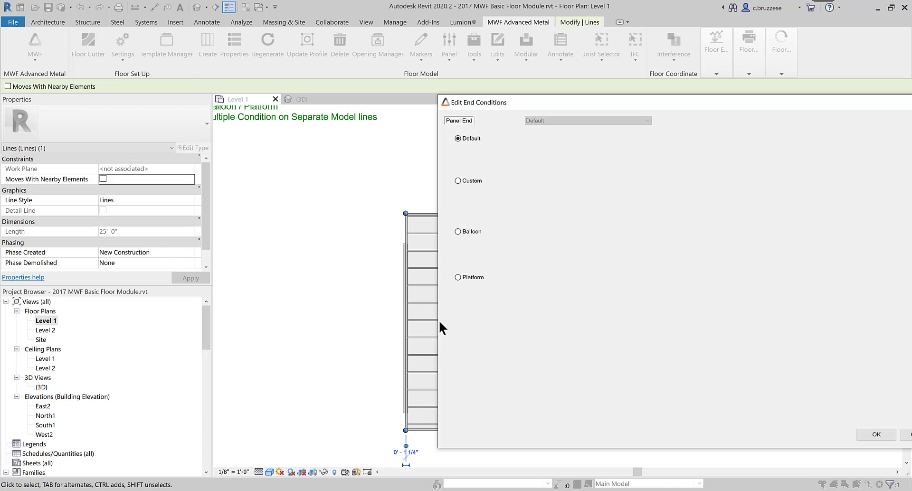
# - Set the left edge's panel end to Custom with the None configuration and apply it
pyautogui.click(470, 180)
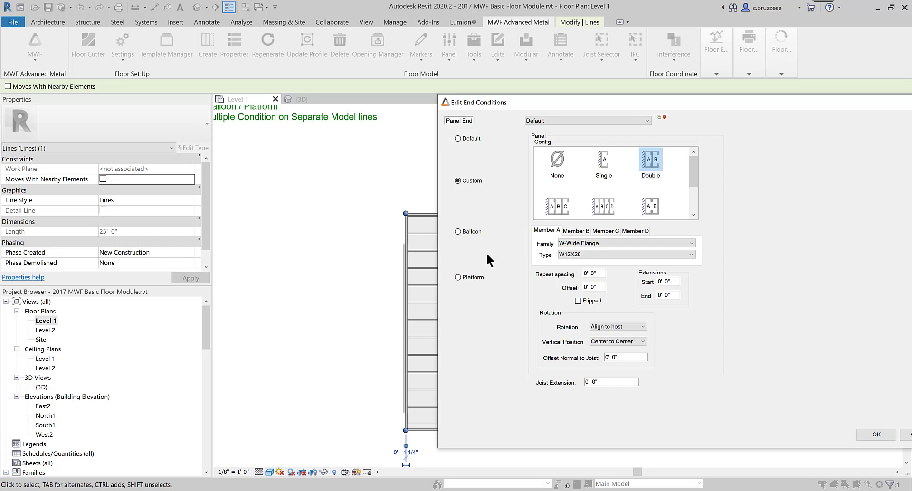
pyautogui.click(607, 165)
pyautogui.click(557, 162)
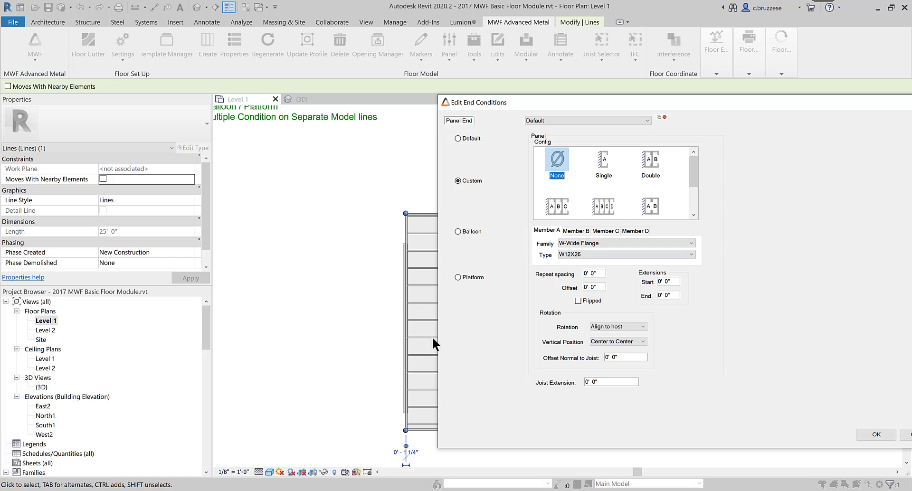
pyautogui.click(601, 169)
pyautogui.click(601, 244)
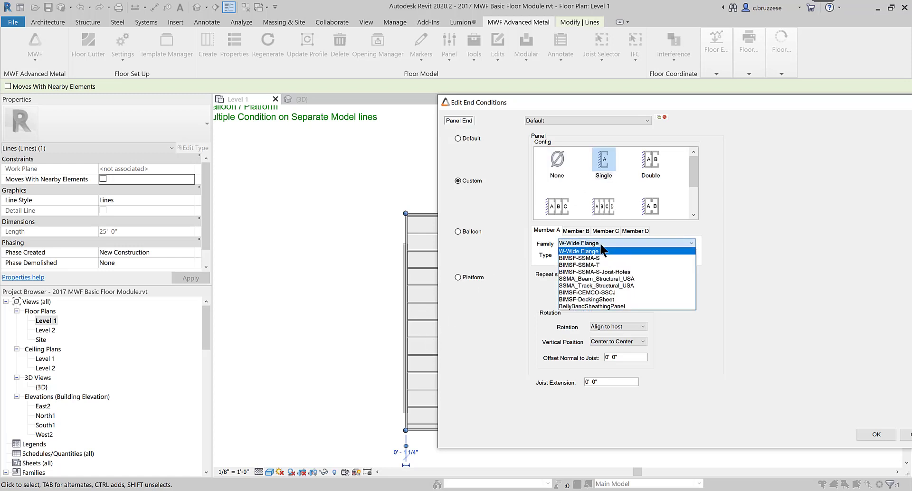
pyautogui.click(560, 186)
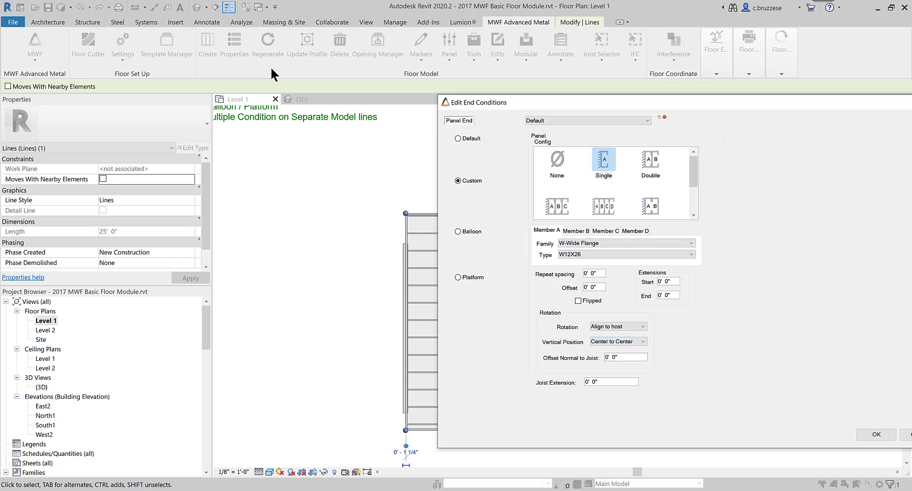
pyautogui.click(557, 163)
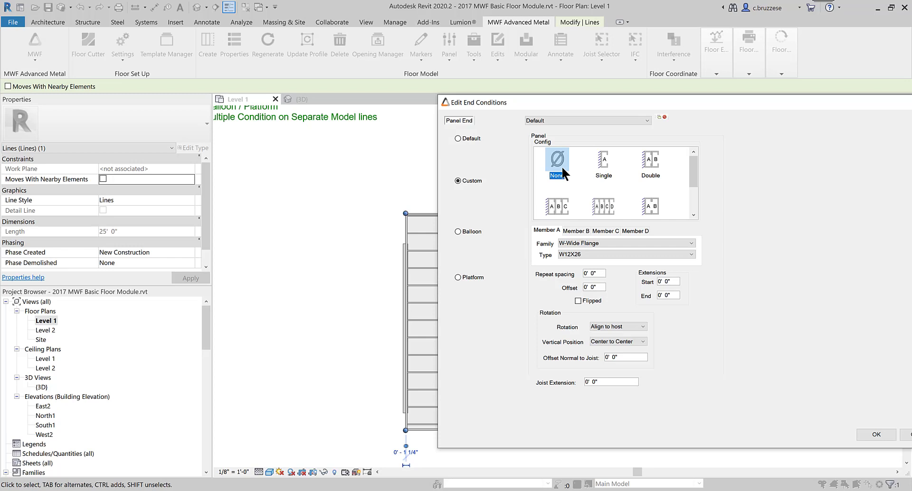
pyautogui.click(879, 434)
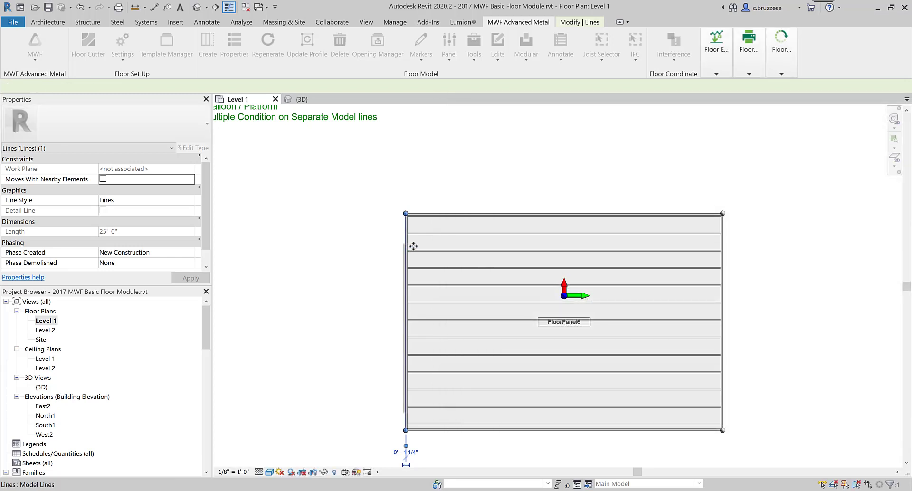
# - Regenerate the rectangular floor panel from one of its joists and check its left edge
pyautogui.click(418, 234)
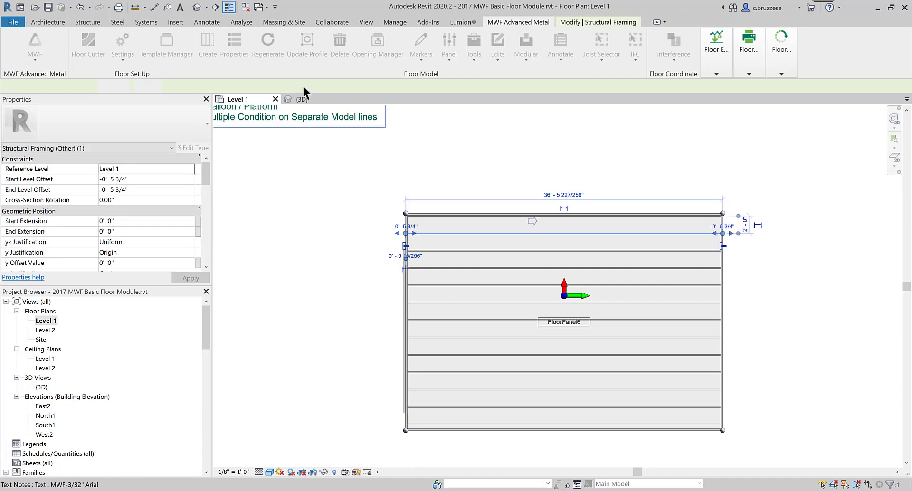
pyautogui.click(269, 42)
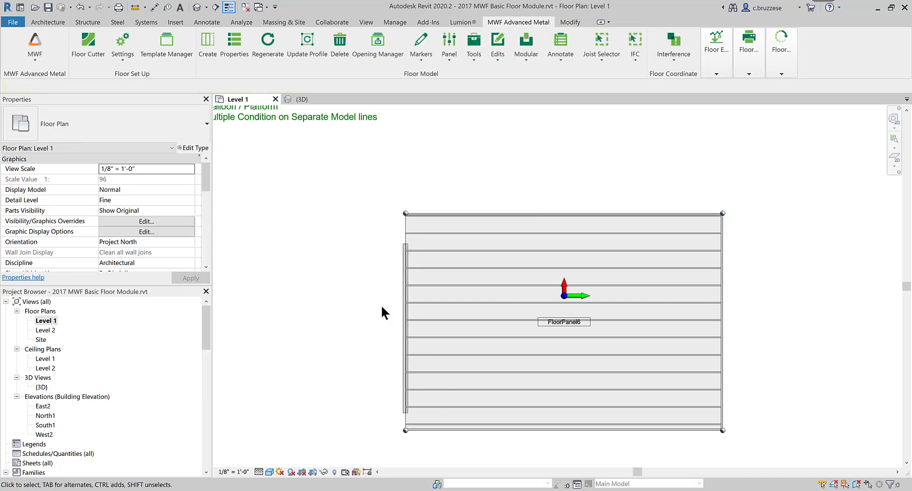
pyautogui.scroll(2, 392, 292)
pyautogui.click(411, 190)
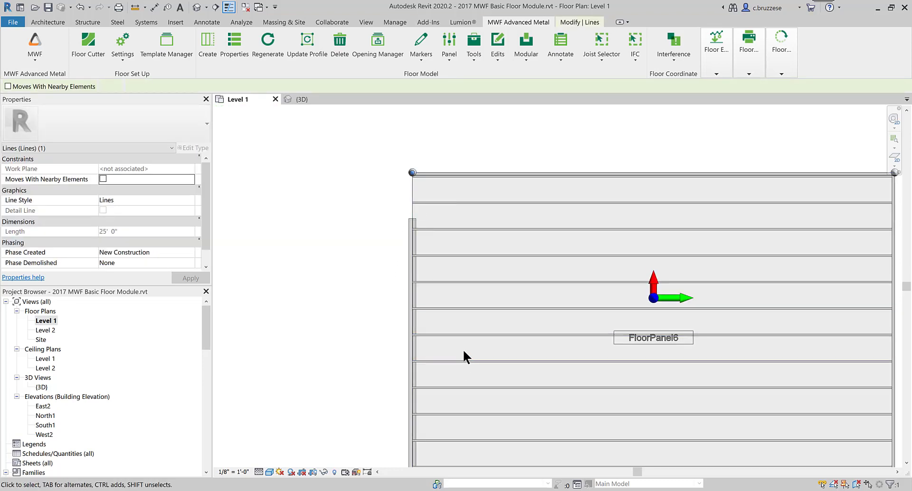
# - Open the end condition settings for the rectangular panel's left-edge model line in the 3D view, keeping the beam beside it visible
pyautogui.click(286, 99)
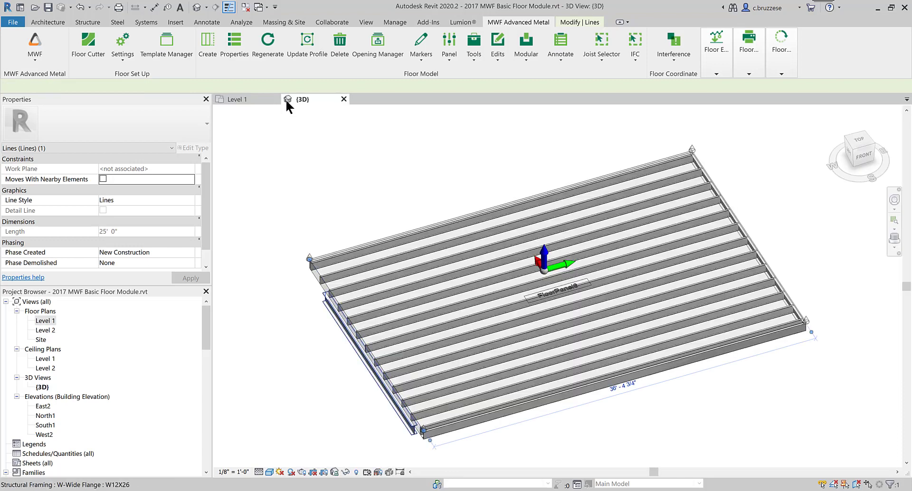
pyautogui.keyDown('shift'); pyautogui.moveTo(293, 108); pyautogui.dragTo(288, 103, button='middle'); pyautogui.keyUp('shift')
pyautogui.click(347, 359)
pyautogui.scroll(5, 346, 357)
pyautogui.moveTo(347, 357); pyautogui.dragTo(461, 395, button='middle')
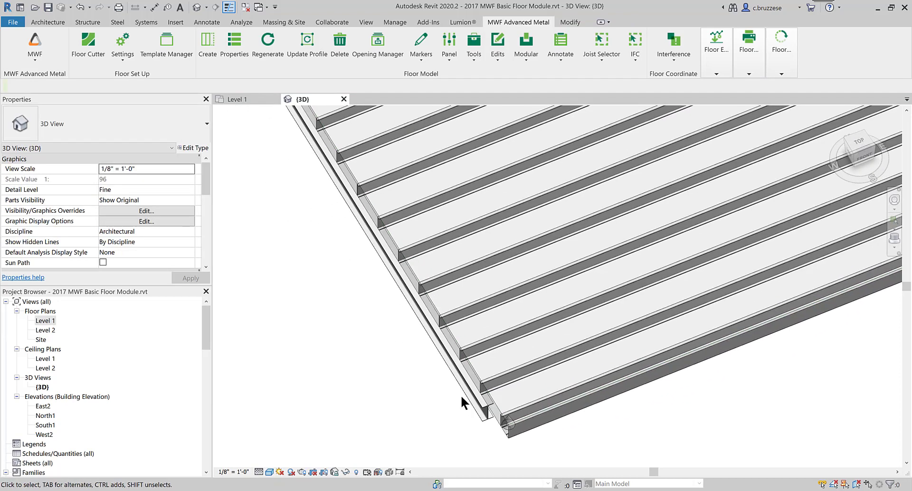
pyautogui.click(493, 407)
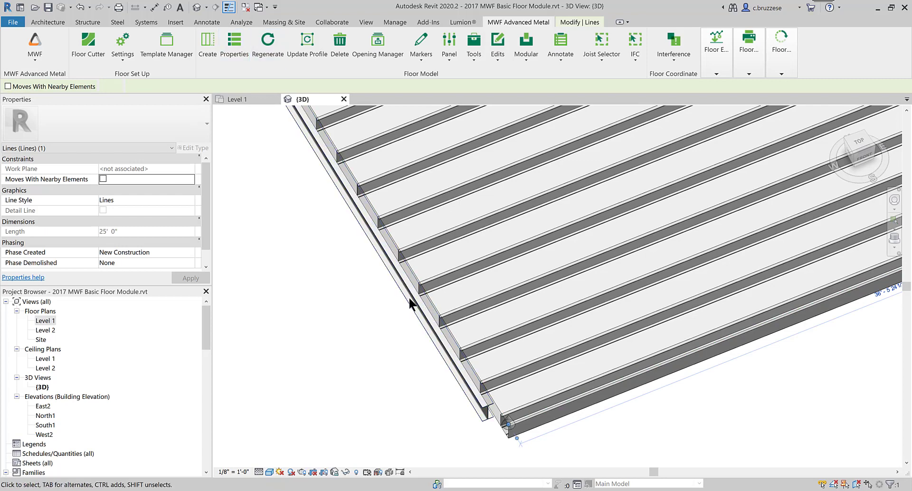
pyautogui.click(239, 38)
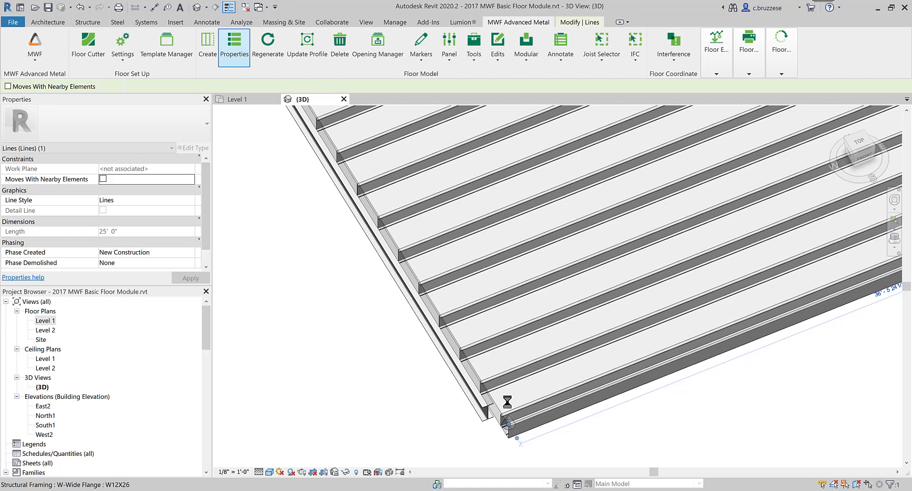
pyautogui.moveTo(295, 75); pyautogui.dragTo(510, 19)
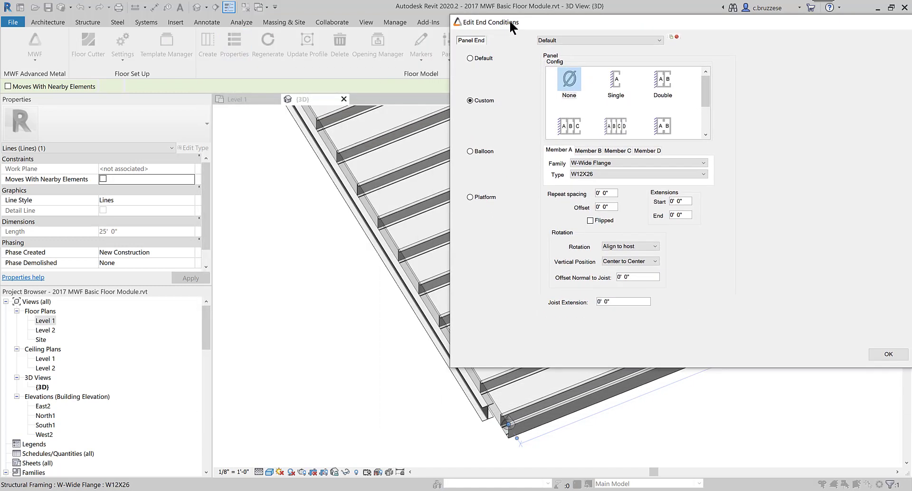
# - Set the left edge's panel end to Balloon and show its bearing beam in the model
pyautogui.click(484, 152)
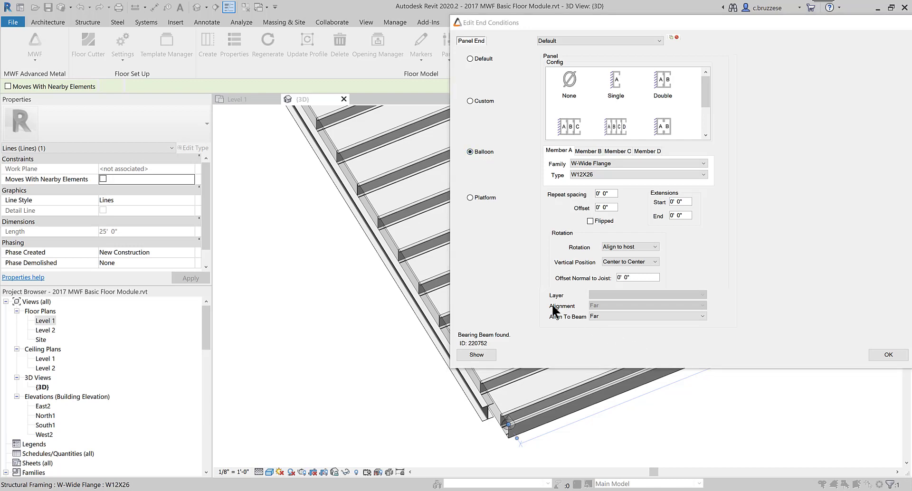
pyautogui.click(489, 198)
pyautogui.click(475, 151)
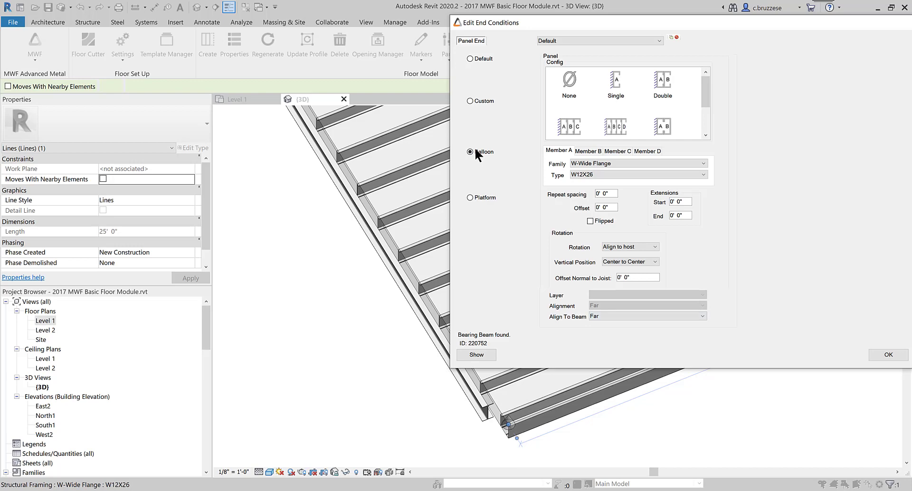
pyautogui.click(489, 356)
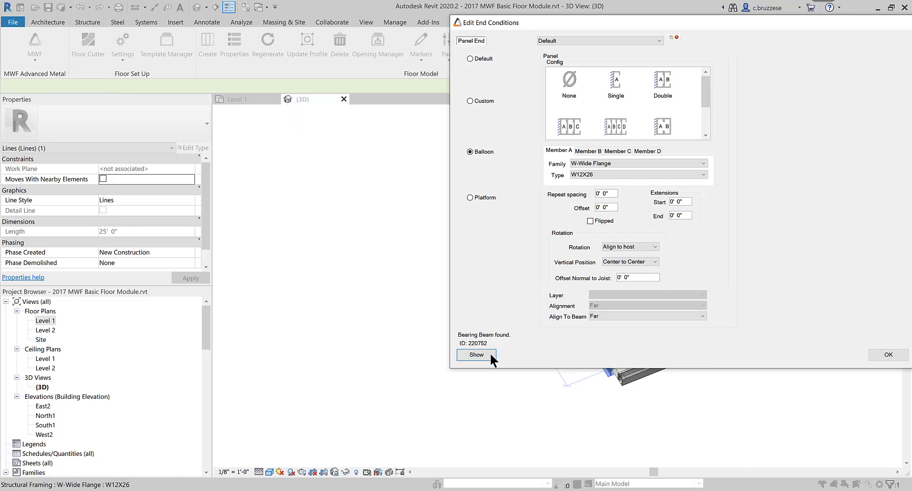
# - Choose Far for Align To Beam on the Balloon panel end and apply the end conditions
pyautogui.moveTo(581, 19); pyautogui.dragTo(180, 58)
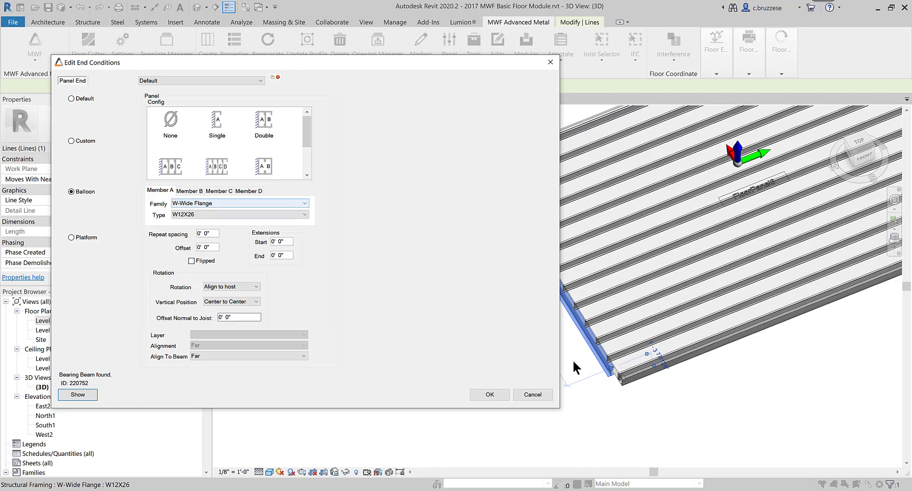
pyautogui.press('Tab')
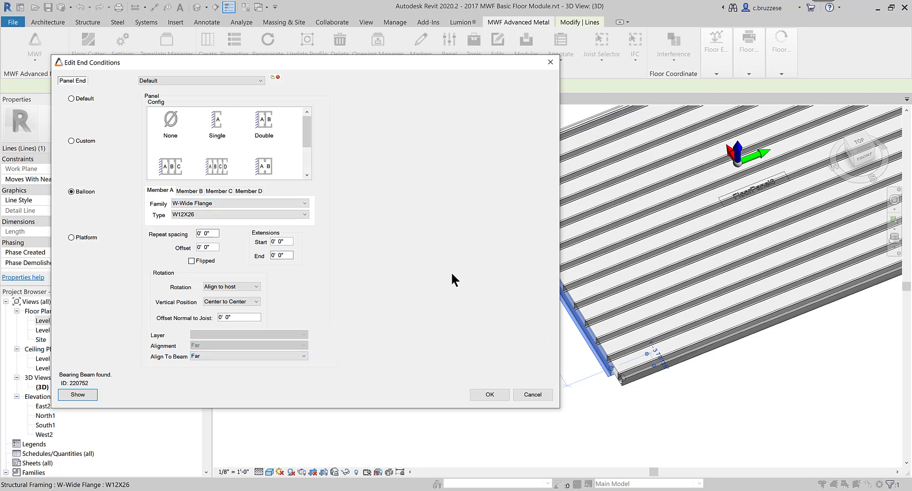
pyautogui.click(207, 357)
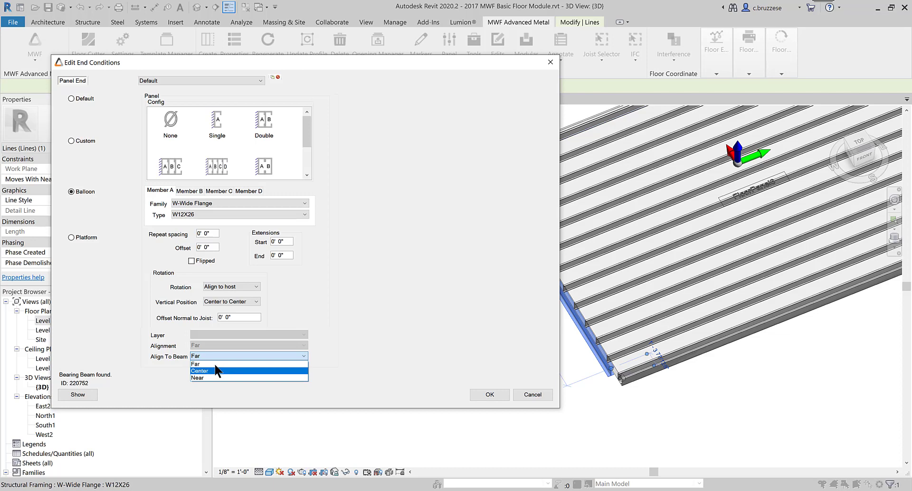
pyautogui.click(209, 364)
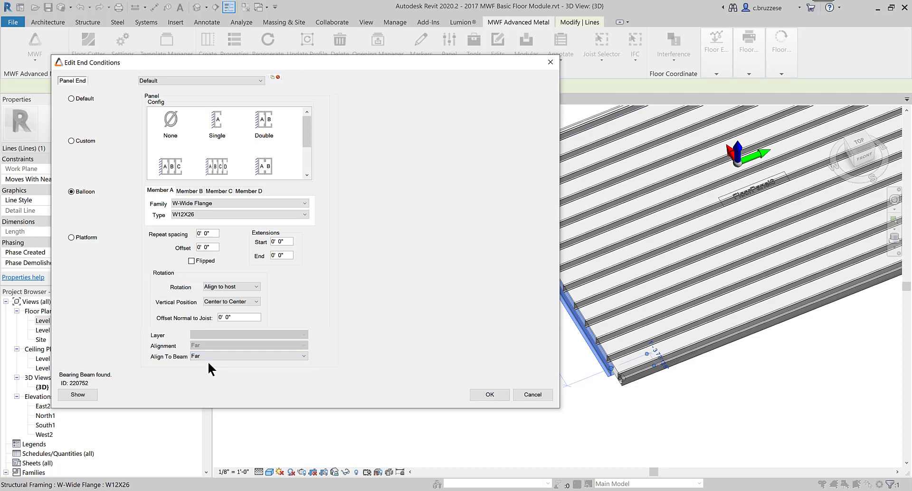
pyautogui.click(496, 398)
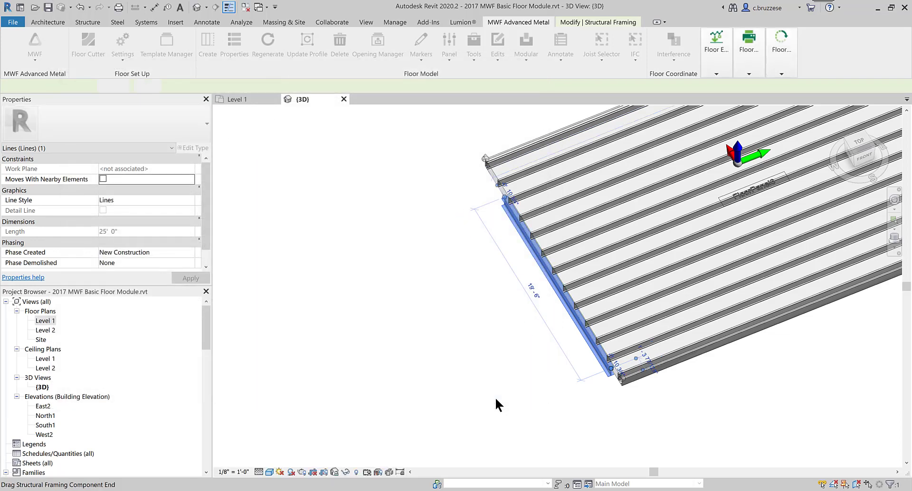
# - Regenerate the rectangular floor panel from one of its joists
pyautogui.scroll(5, 526, 383)
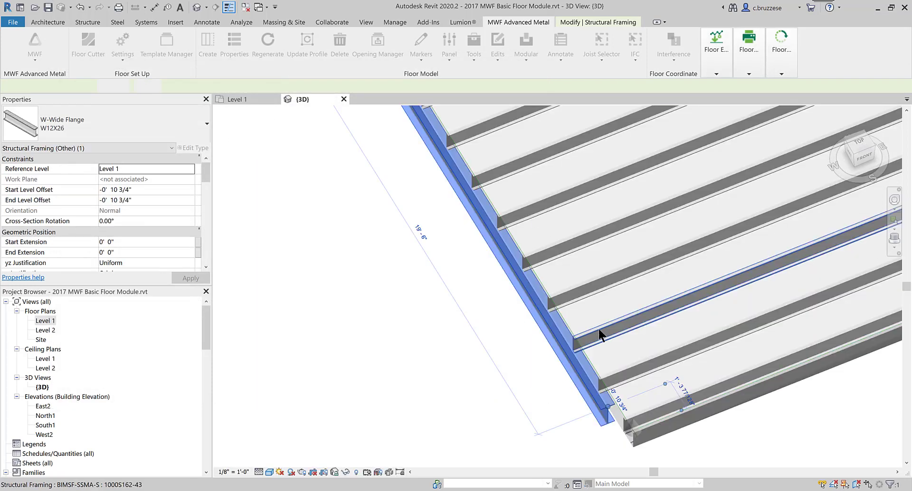
pyautogui.click(542, 277)
pyautogui.click(268, 45)
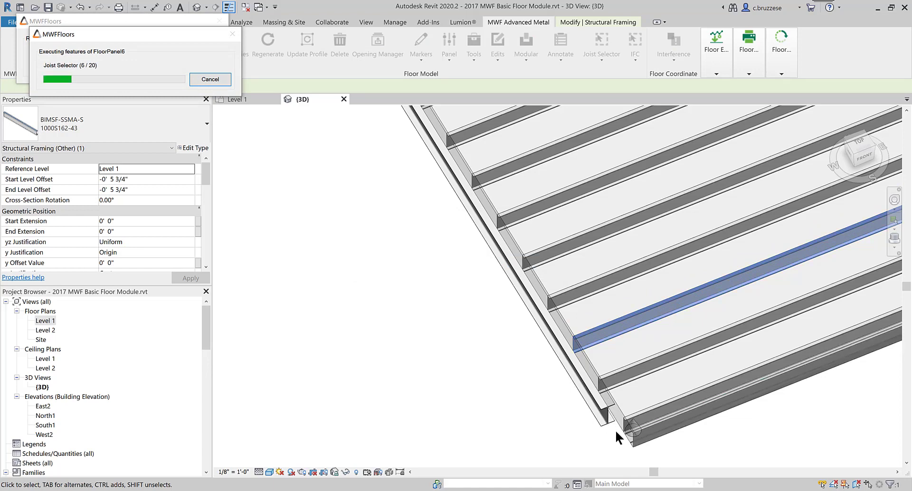
# - Reopen the left-edge model line's end condition settings and switch the panel end through Platform and Custom to Default
pyautogui.click(600, 332)
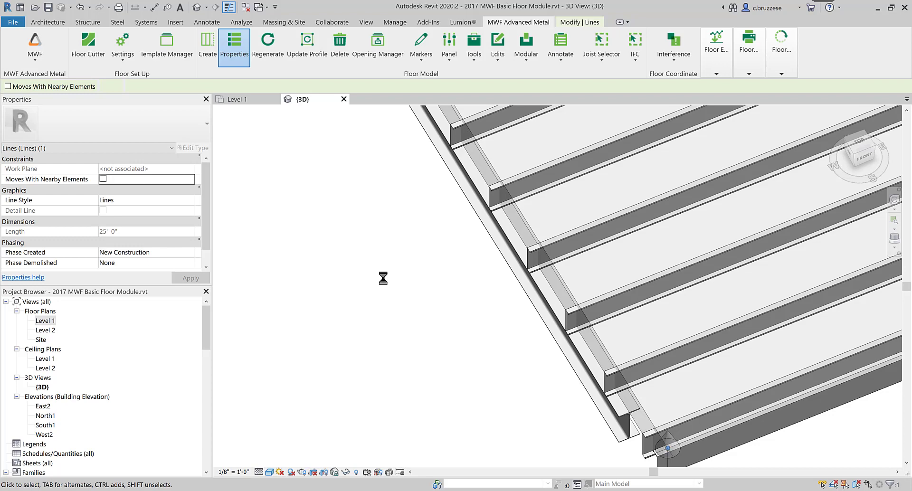
pyautogui.moveTo(511, 73); pyautogui.dragTo(352, 46)
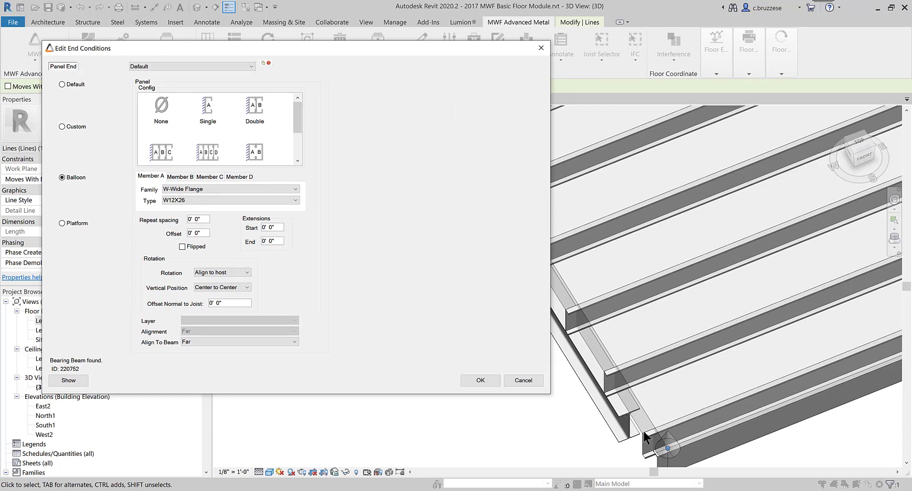
pyautogui.click(67, 224)
pyautogui.click(72, 130)
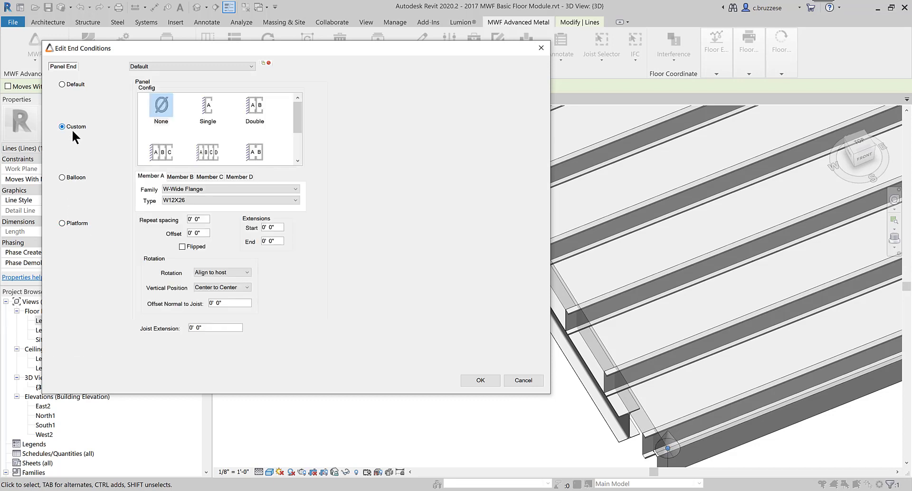
pyautogui.click(62, 85)
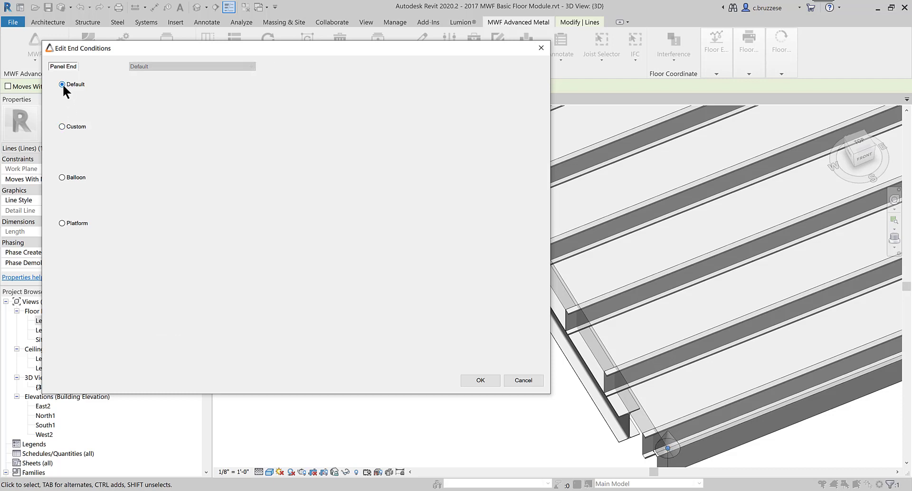